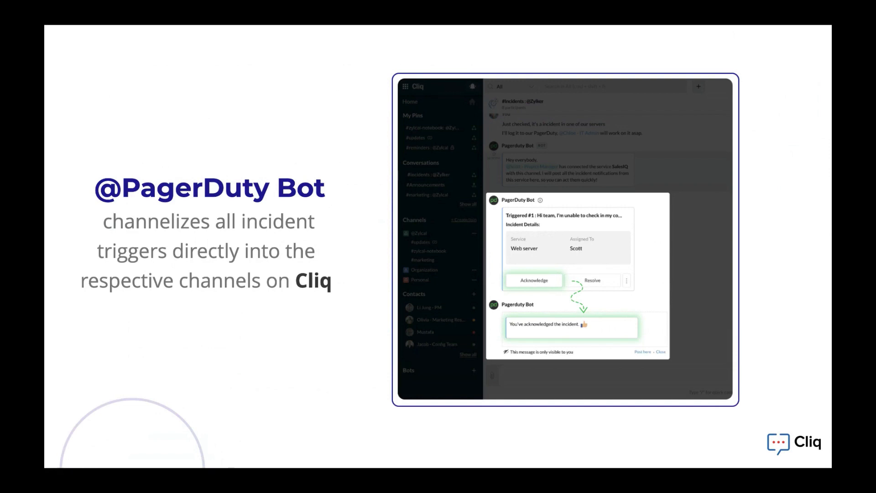
key("Right")
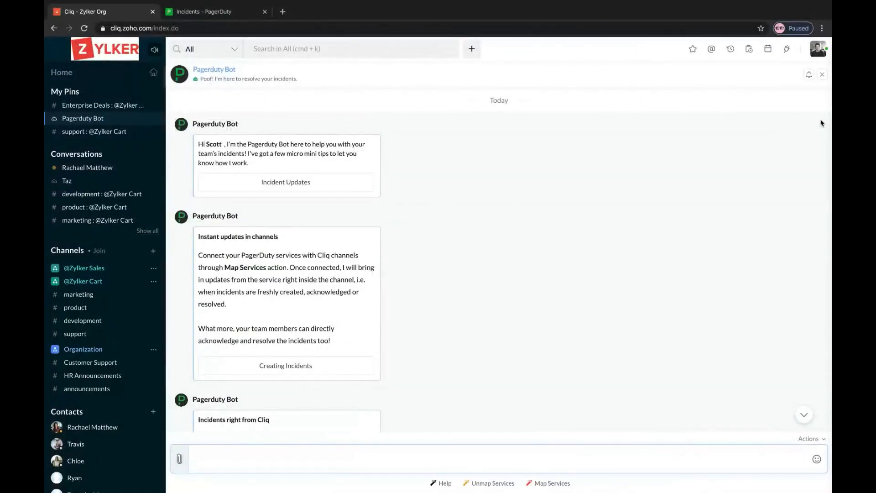
- Close the Pagerduty Bot chat and search the extensions marketplace for "Pager" to open the PagerDuty for Zoho Cliq listing
left_click(821, 74)
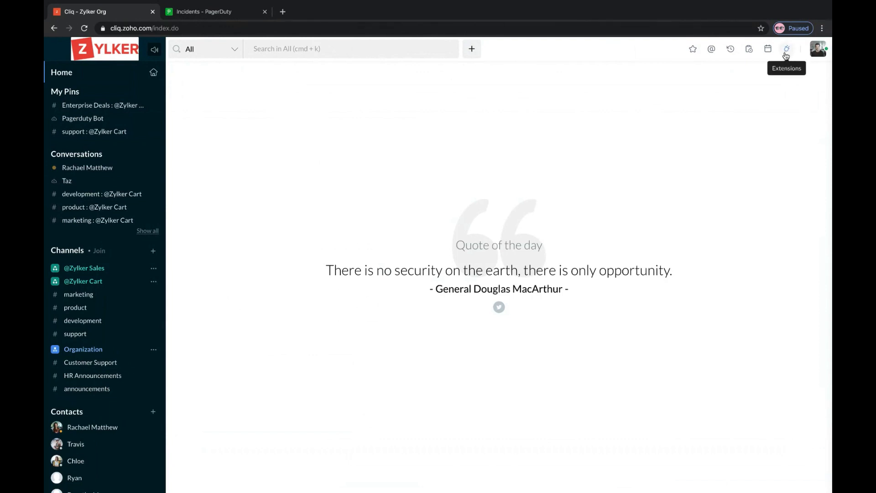
left_click(786, 52)
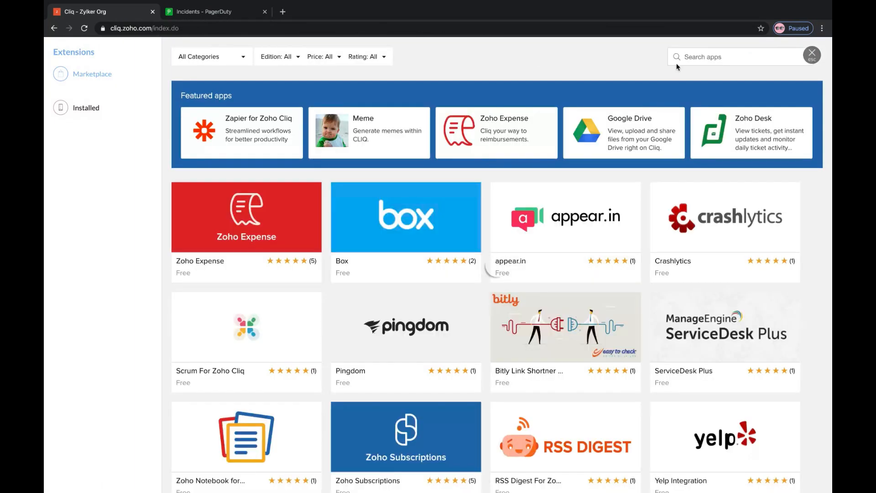
type("Pager")
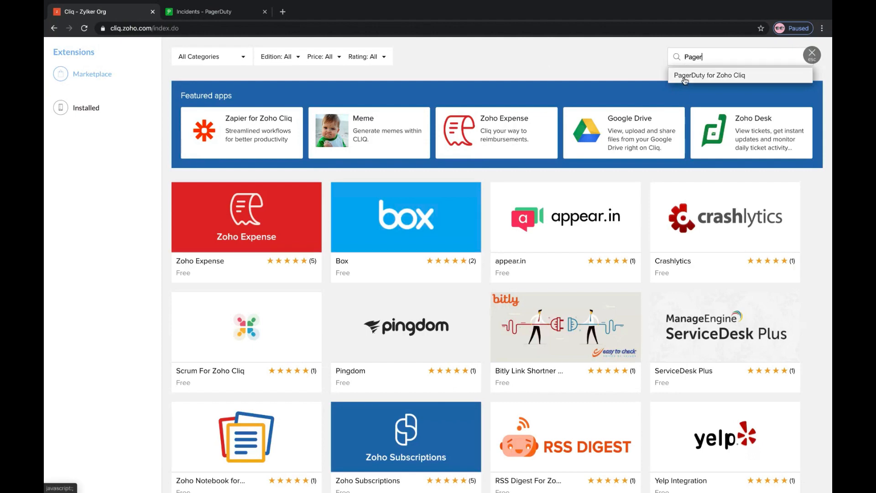
left_click(684, 78)
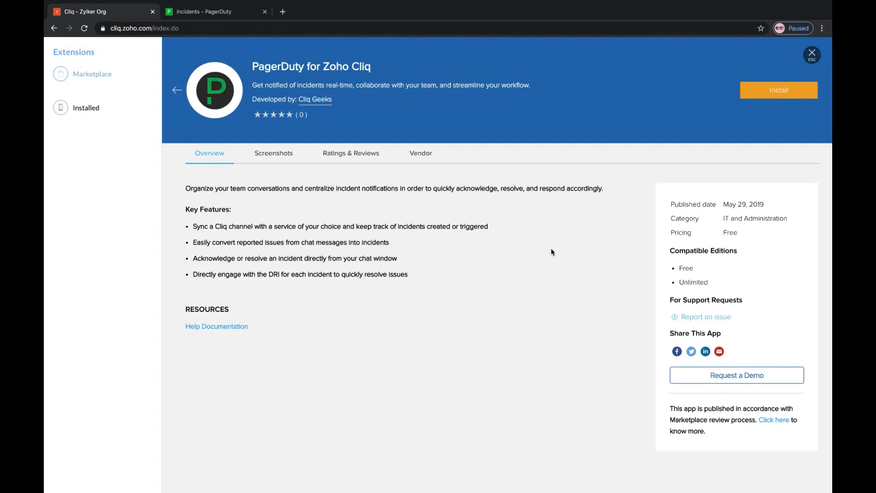
left_click(770, 95)
left_click(330, 264)
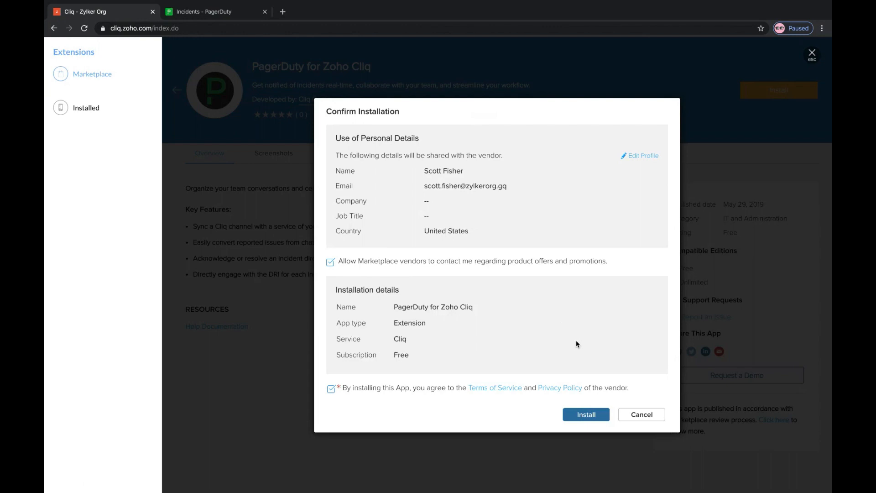
left_click(641, 414)
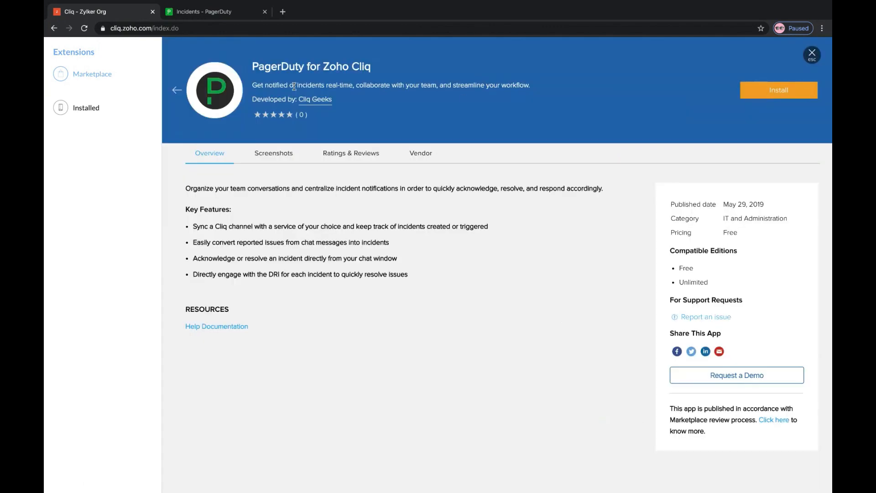
- Open the PagerDuty for Zoho Cliq page among the Cliq extensions on marketplace.zoho.com in a new browser tab
left_click(283, 12)
type("market")
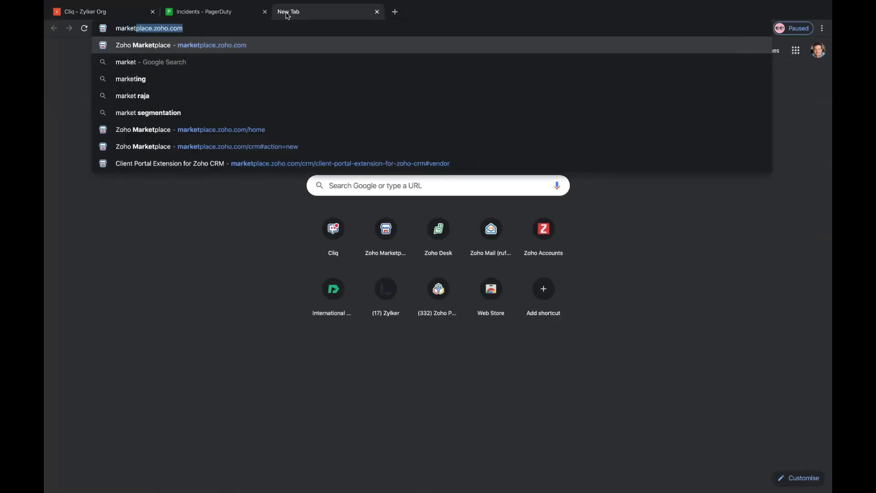
key("Return")
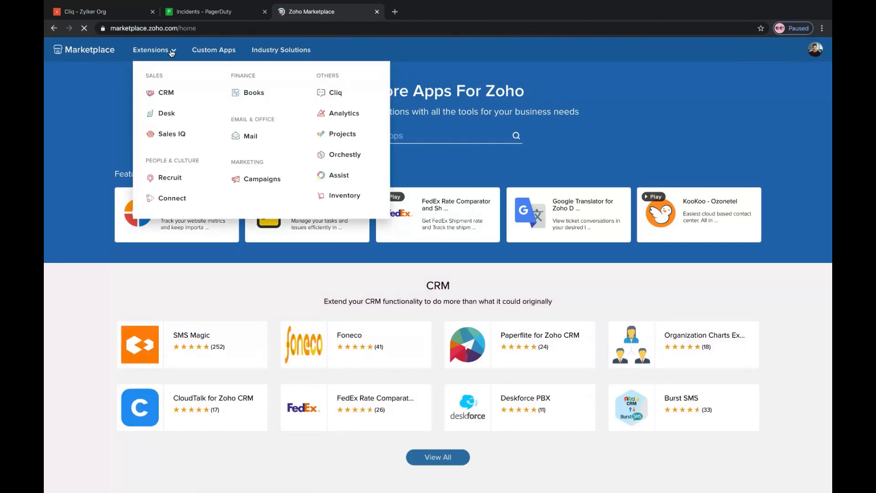
mouse_move(169, 56)
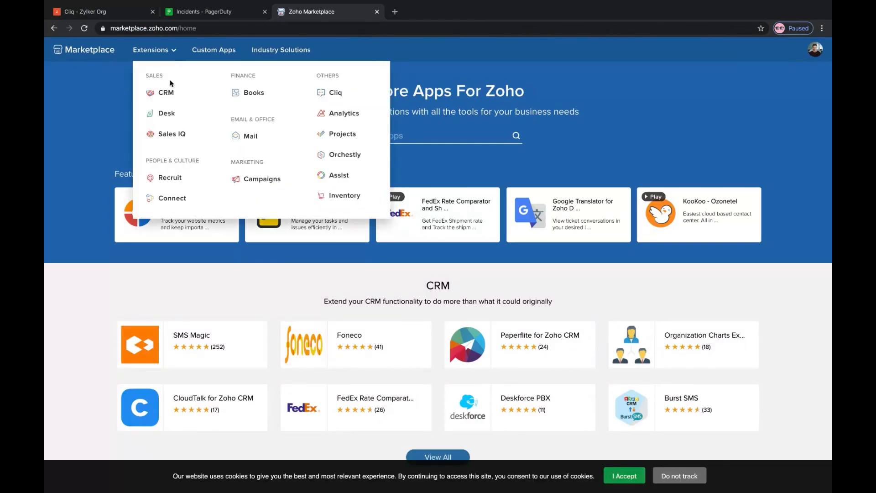
left_click(339, 100)
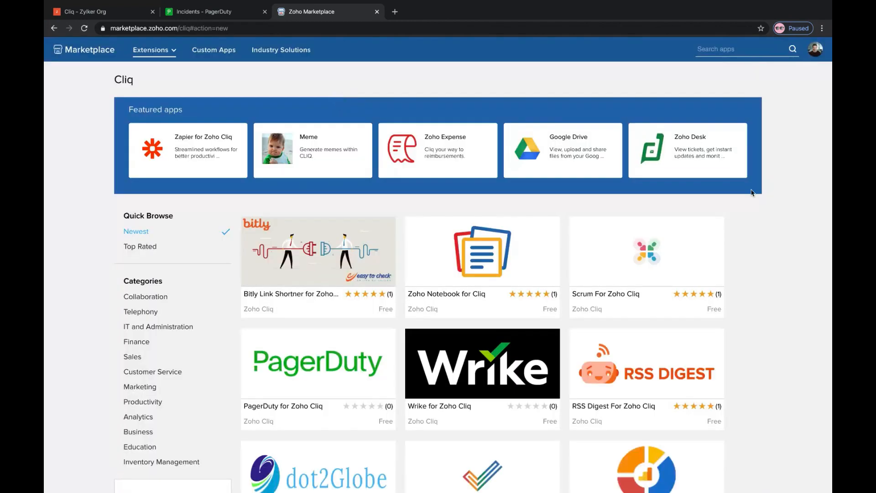
scroll(750, 191, "down", 4)
scroll(749, 190, "up", 4)
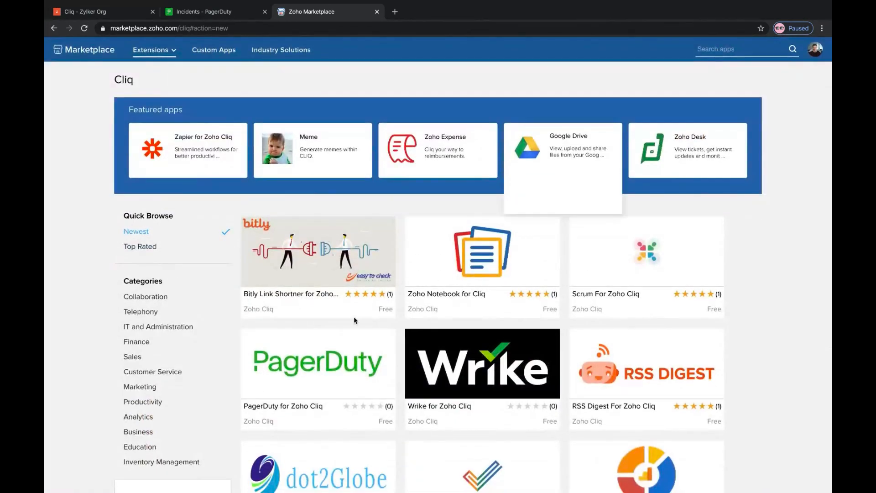
left_click(333, 369)
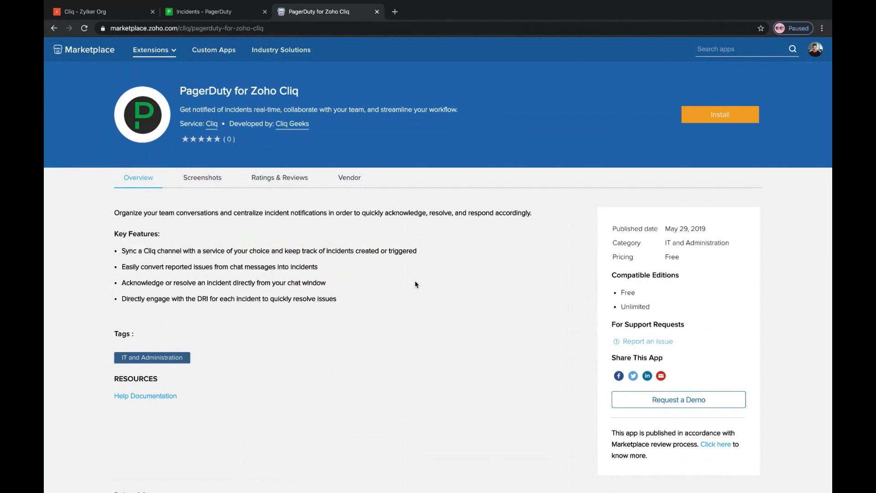
- Return to Cliq, leave the extensions view and run the Map Services action in the Pagerduty Bot chat
left_click(107, 17)
key("Escape")
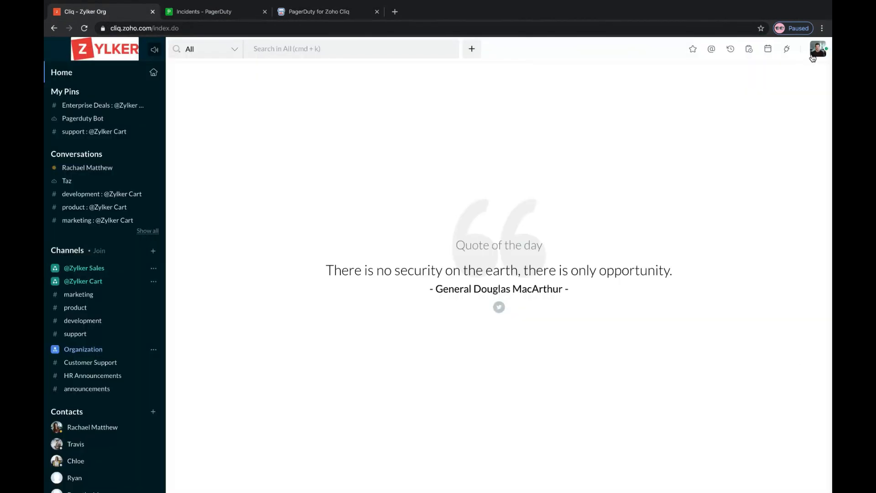
left_click(117, 120)
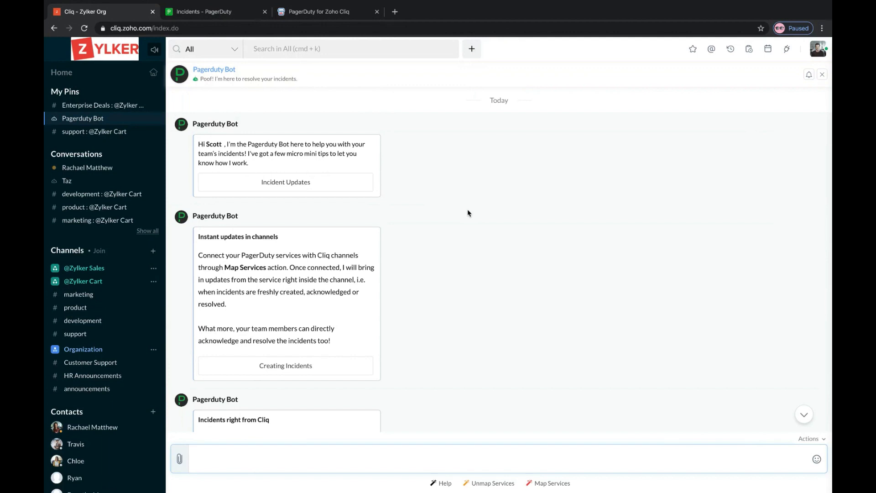
scroll(467, 213, "down", 6)
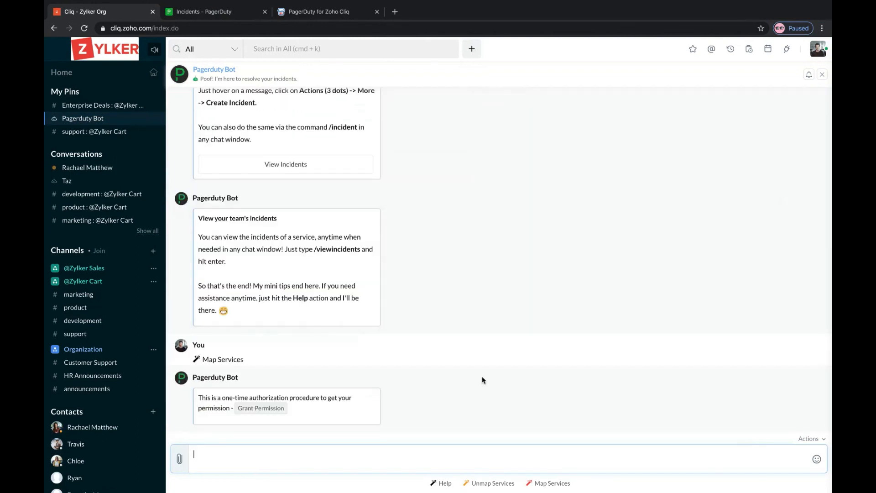
left_click(542, 485)
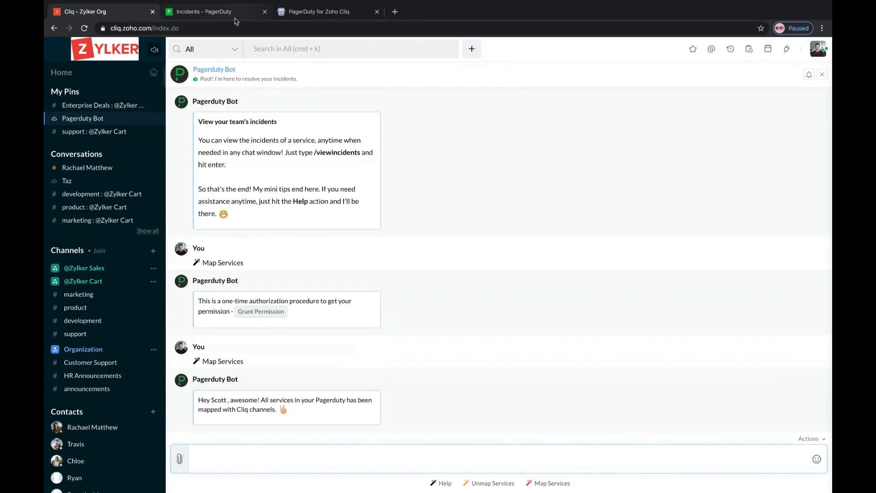
- Check the incident list in PagerDuty and review the bot's incident messages in Cliq's #support channel of Zylker Cart
left_click(215, 12)
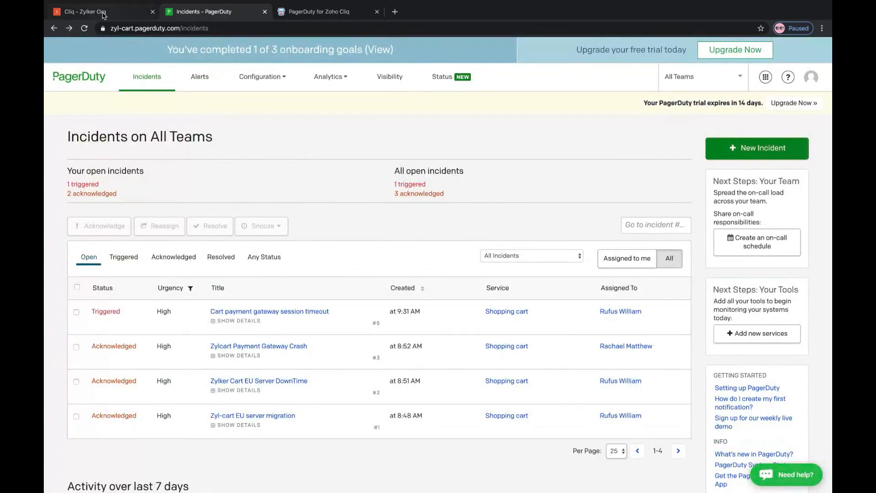
left_click(101, 11)
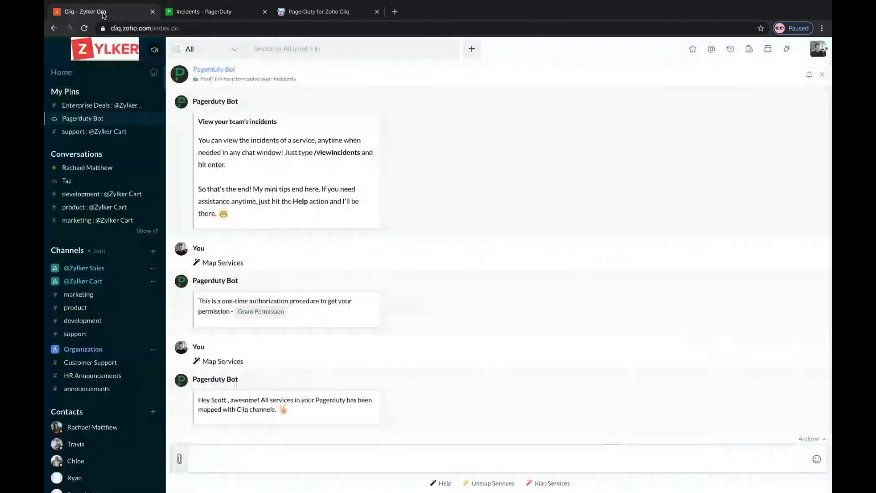
left_click(114, 135)
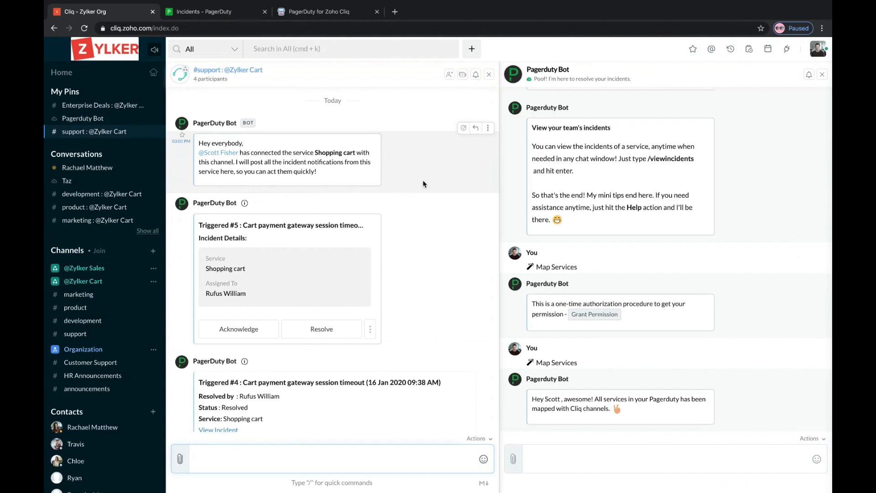
scroll(423, 184, "down", 1)
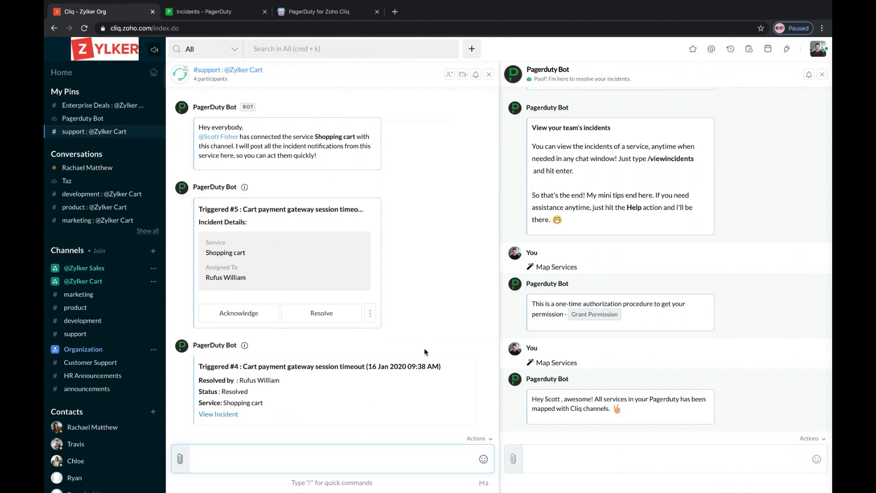
left_click(488, 75)
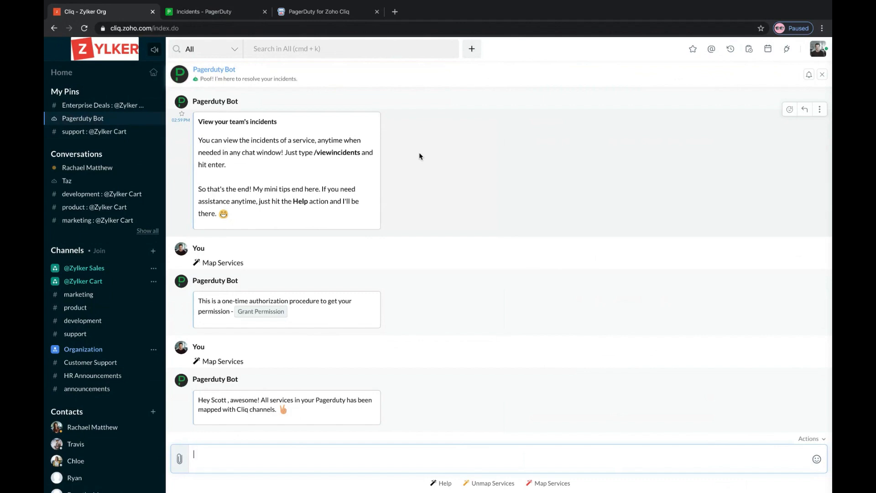
- Switch to PagerDuty and start a new incident for the Shopping cart service titled "Zylcal User Authentication Error"
left_click(201, 14)
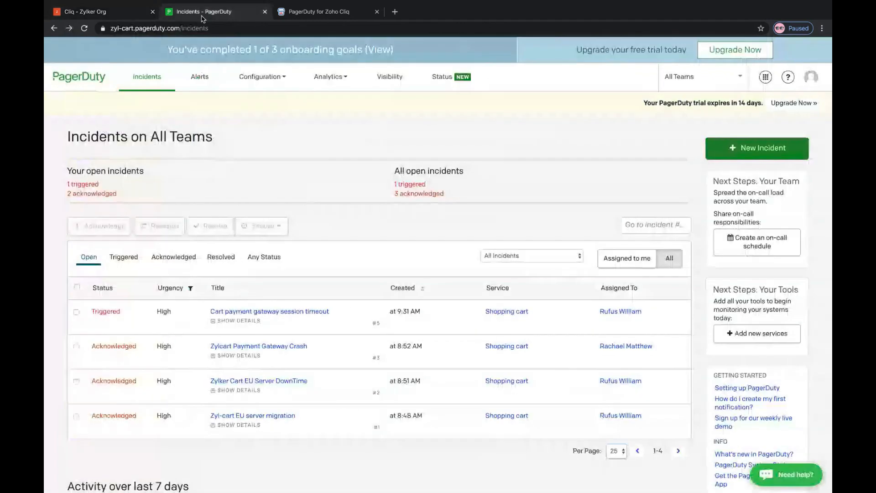
left_click(715, 147)
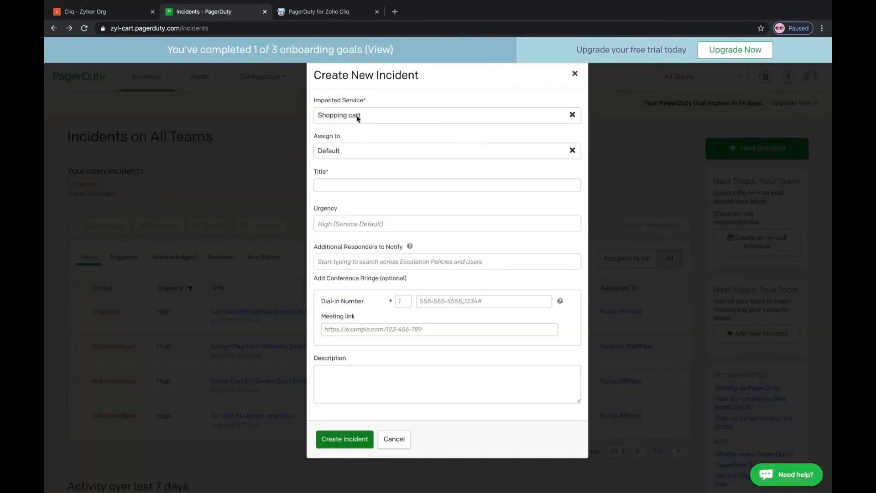
left_click(356, 184)
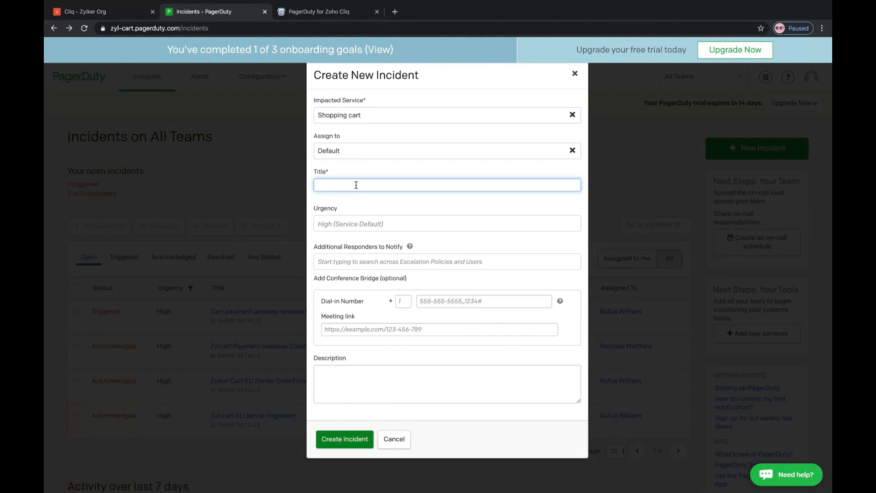
type("Zylcal User AuthenticationError")
key("BackSpace")
key("BackSpace")
type("or")
- Set the incident's urgency to High and create the incident
left_click(381, 228)
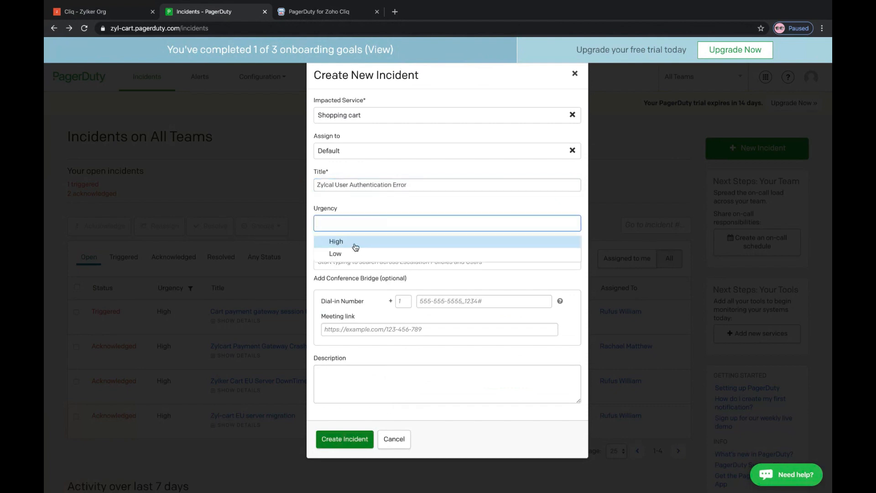
left_click(355, 242)
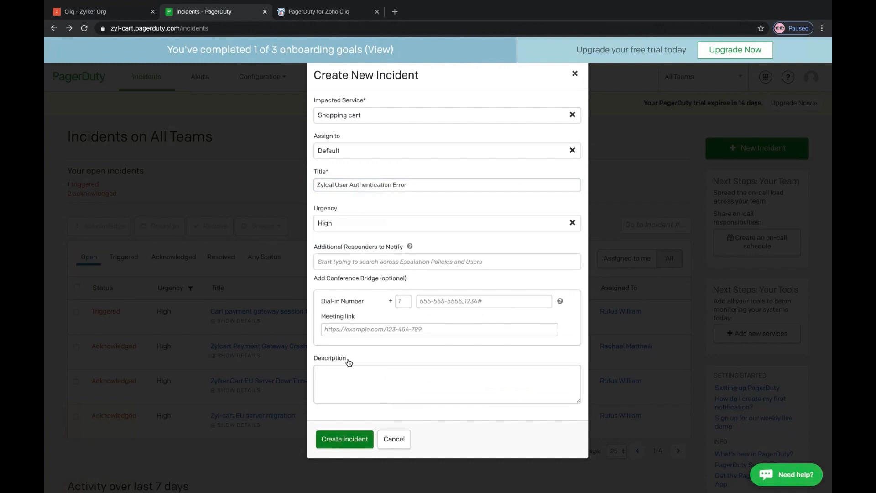
left_click(337, 439)
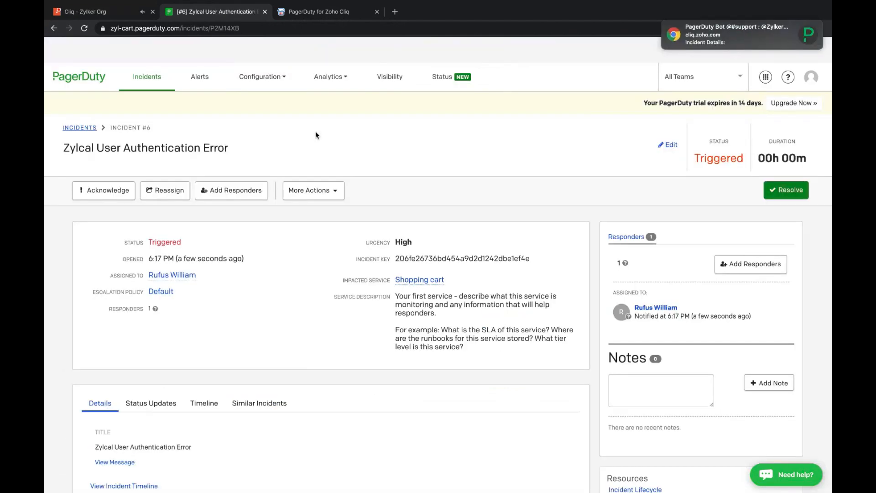
- View the Zylcal User Authentication Error incident in PagerDuty from its bot message in Cliq's #support channel, and close the channel
left_click(126, 18)
left_click(100, 132)
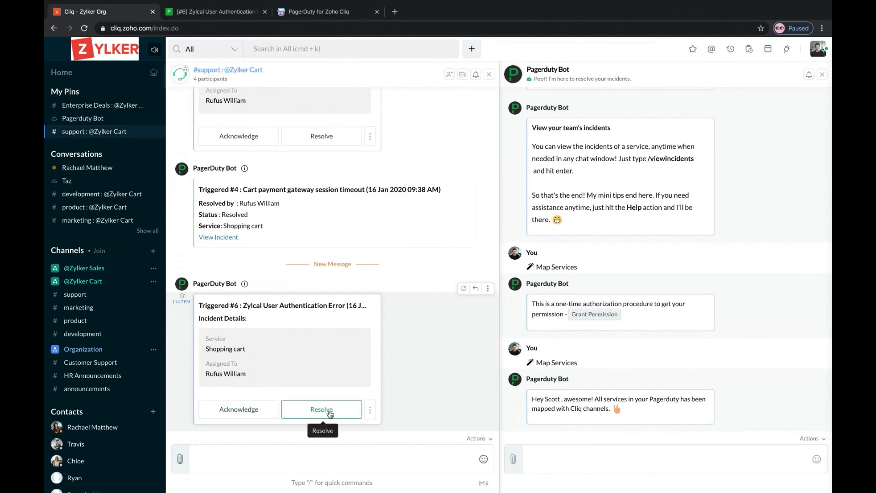
left_click(374, 417)
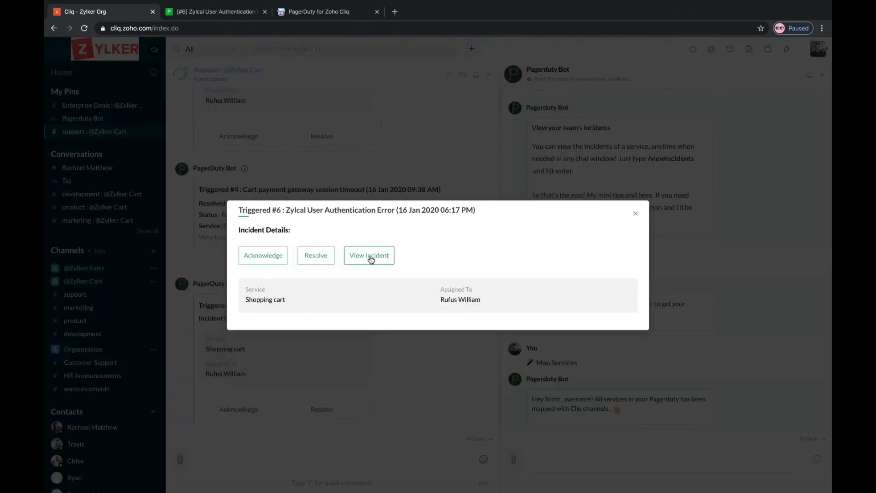
left_click(371, 257)
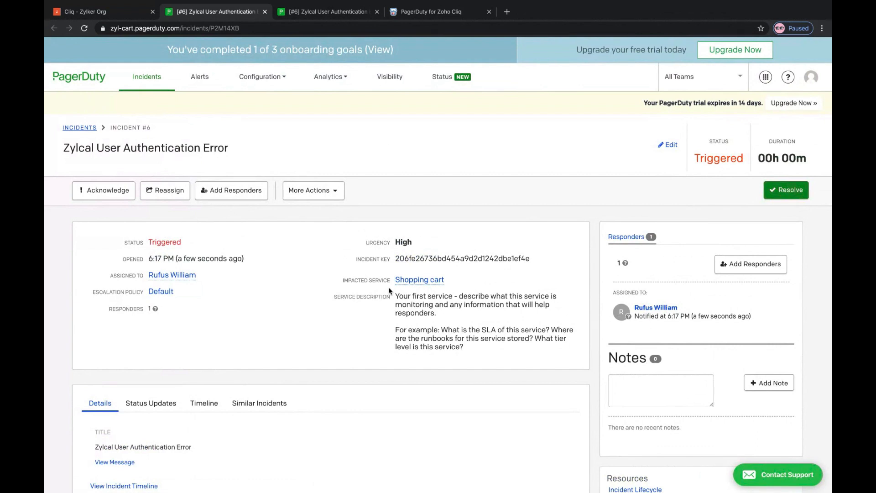
left_click(110, 14)
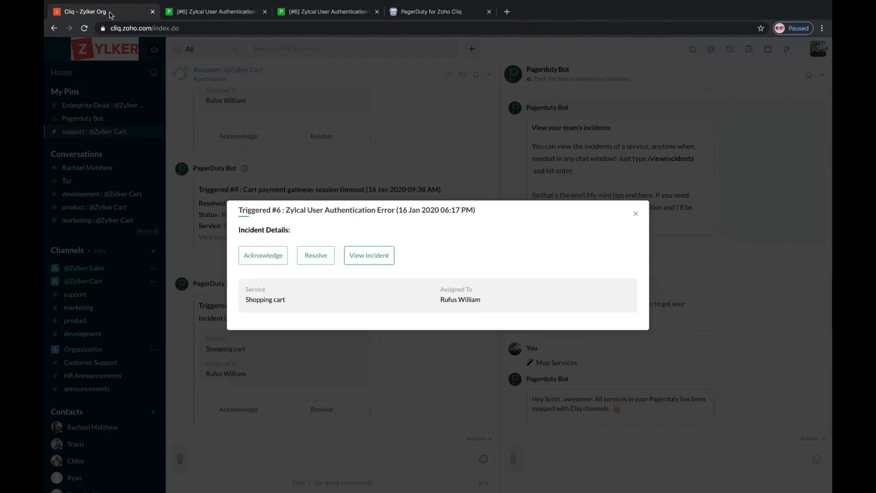
left_click(635, 213)
left_click(489, 75)
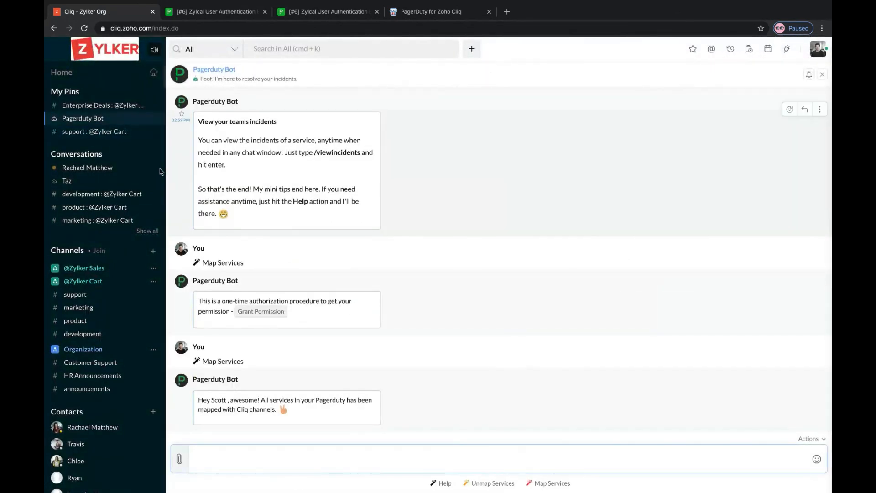
- Open the colleague's direct chat under Conversations, close the Pagerduty Bot chat, and start the /viewincidents command in the direct chat
left_click(116, 169)
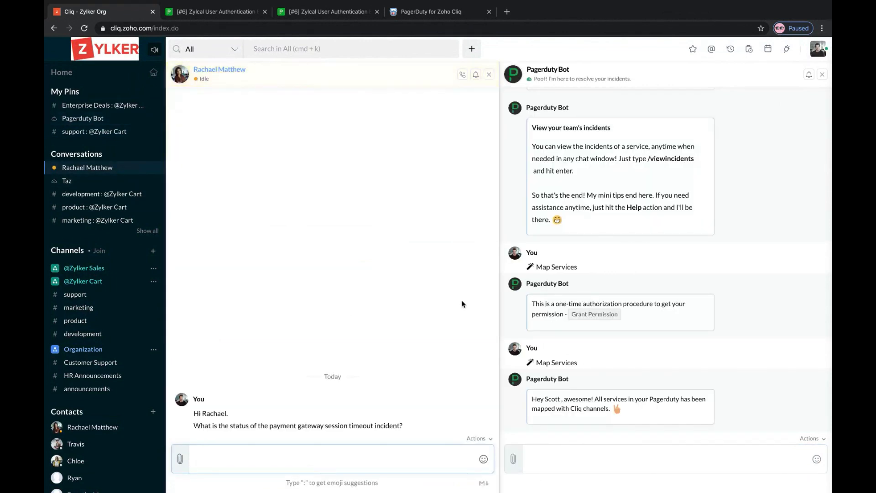
left_click(822, 75)
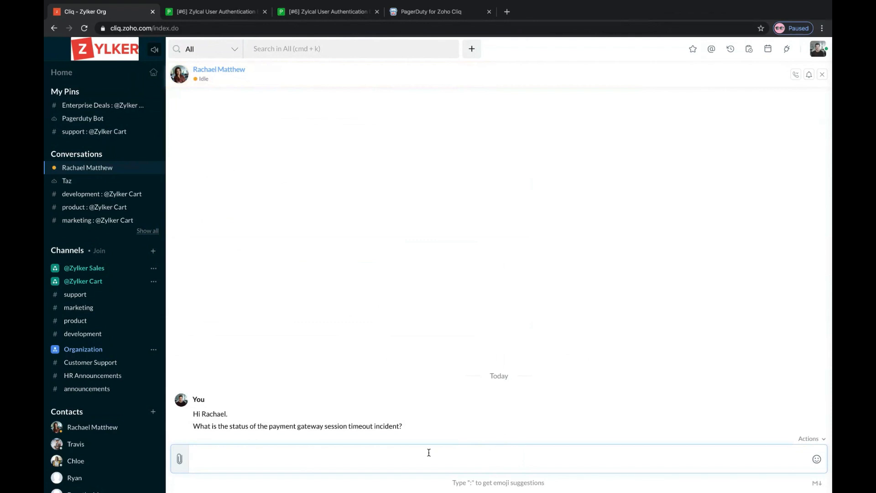
type("/")
type("incid")
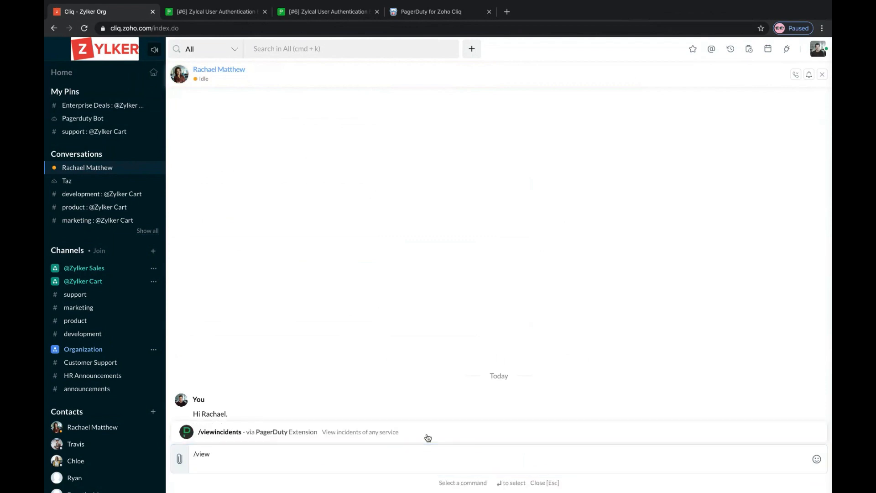
left_click(428, 432)
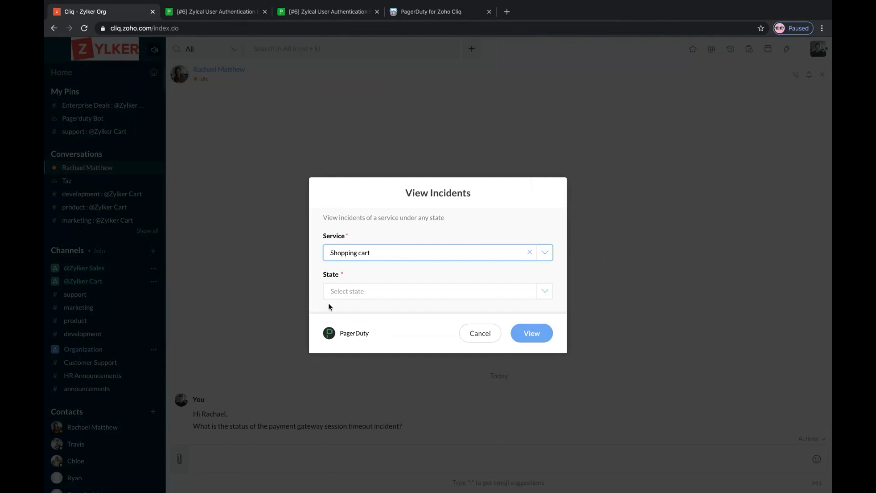
- View the incidents of the Shopping cart service that are in the Triggered state
left_click(380, 255)
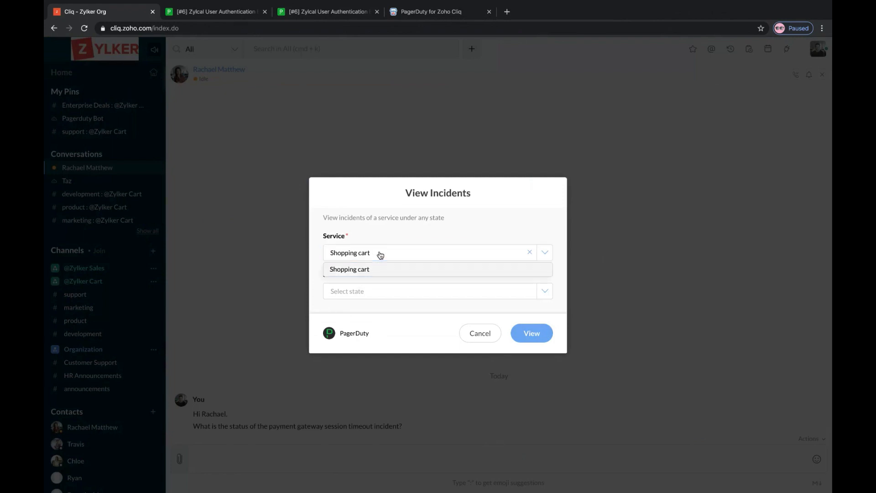
left_click(371, 269)
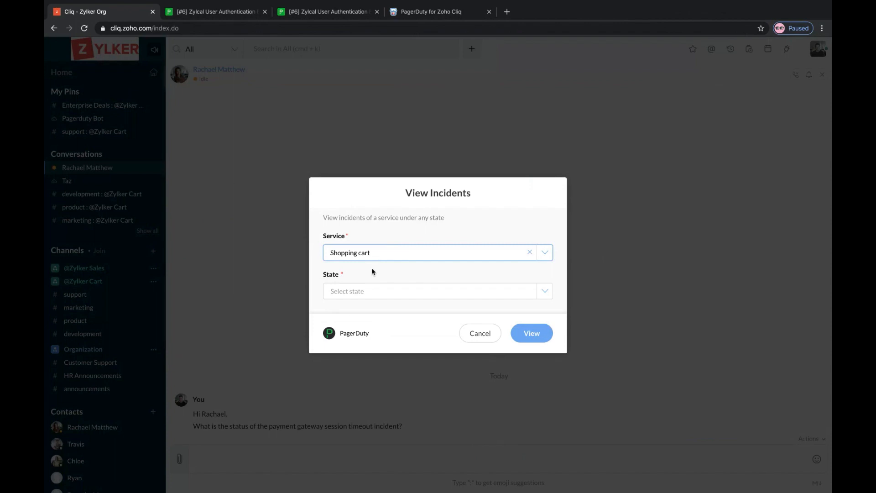
left_click(387, 239)
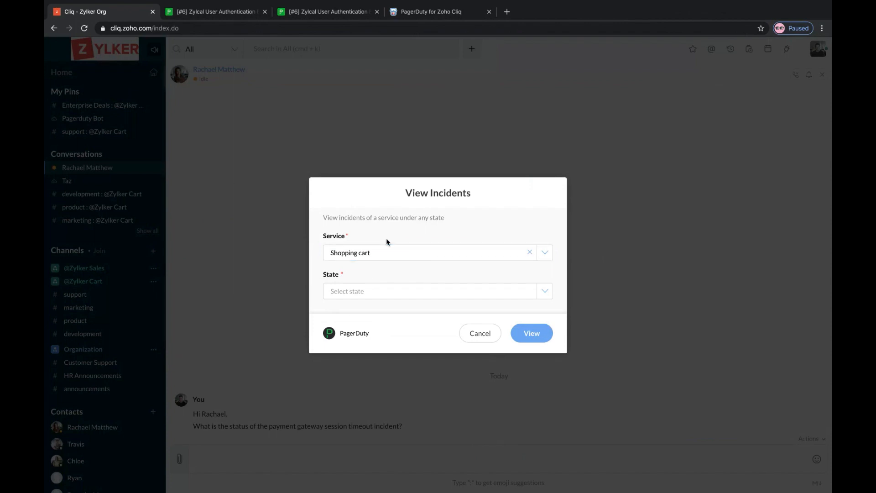
left_click(378, 257)
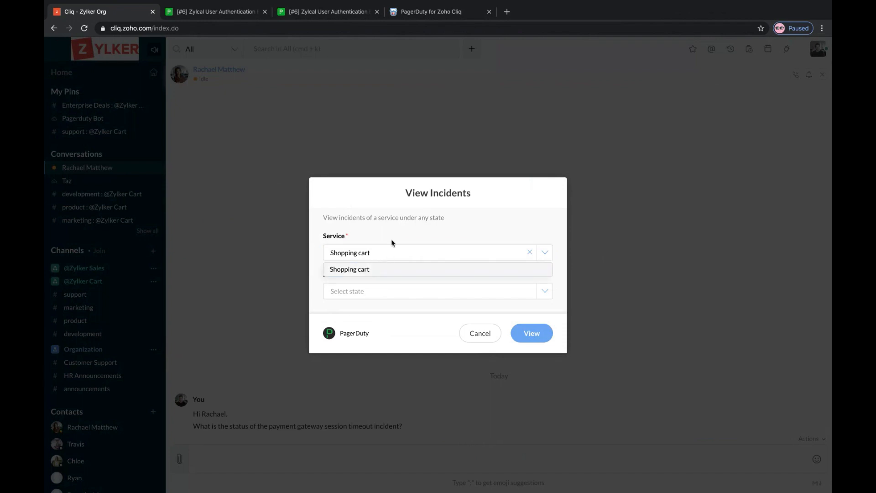
left_click(391, 243)
left_click(362, 292)
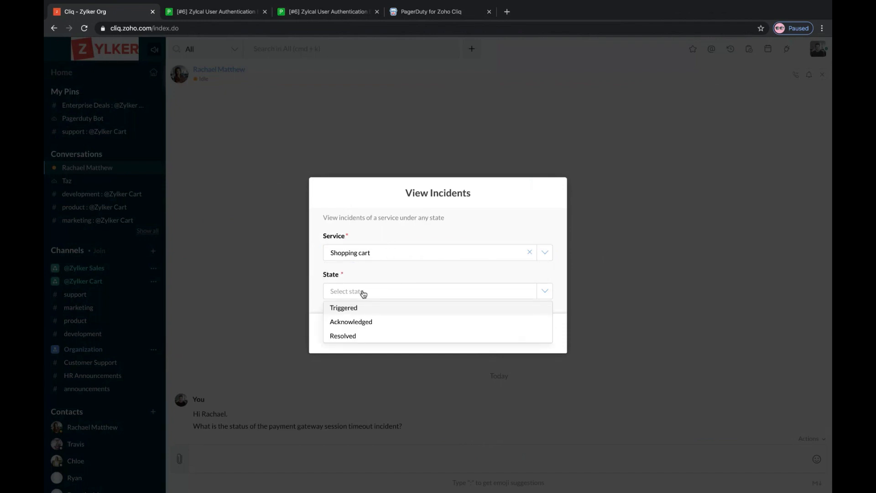
left_click(360, 308)
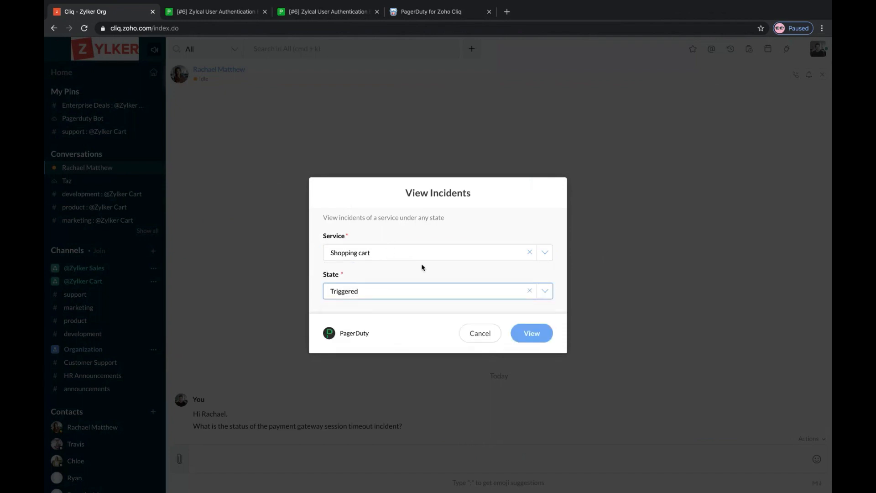
left_click(537, 340)
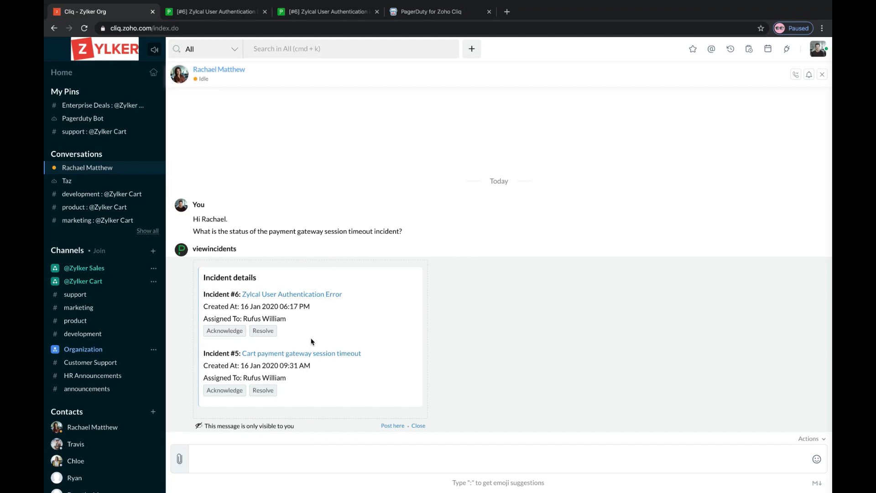
left_click(403, 458)
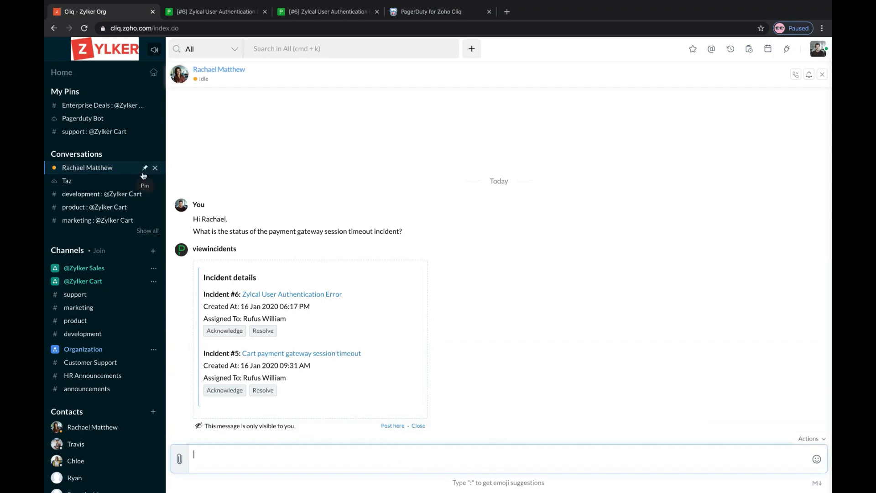
- Open the #support channel of Zylker Cart and run the /incident command there
double_click(103, 131)
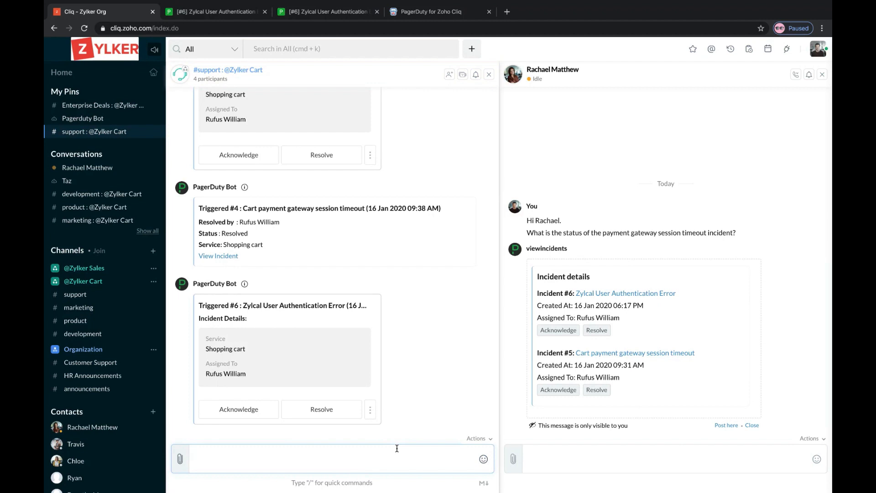
type("/in")
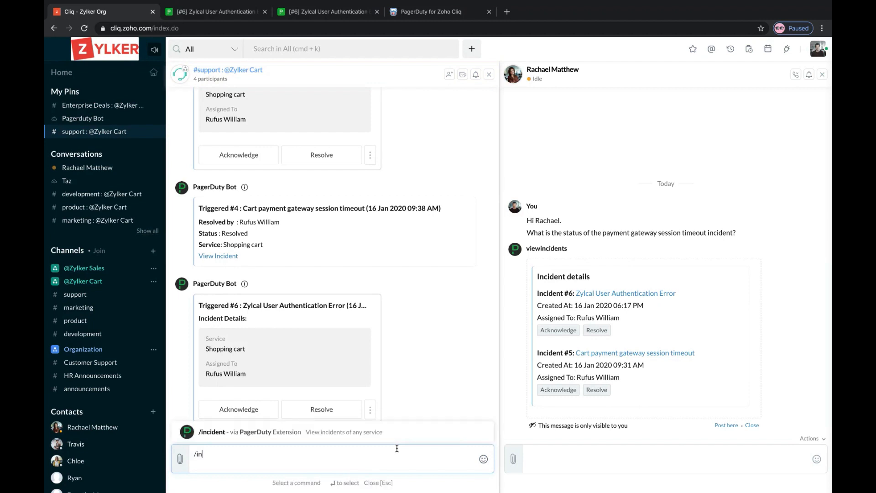
left_click(415, 434)
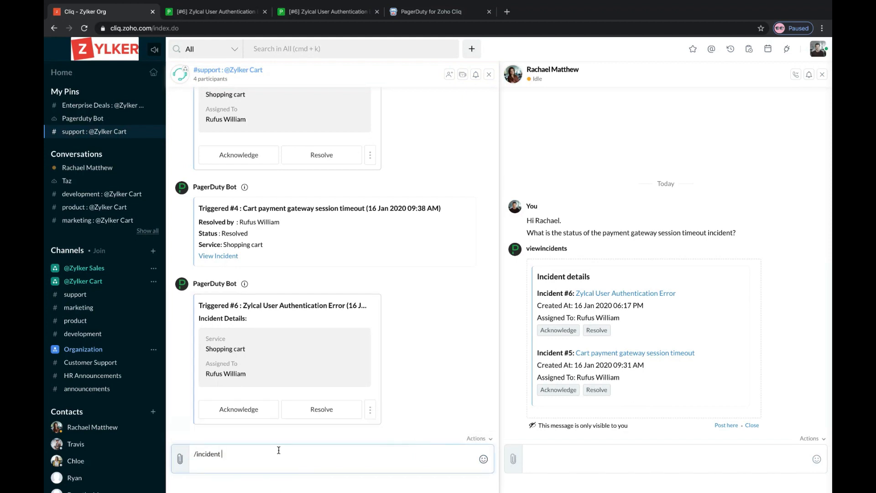
key("Return")
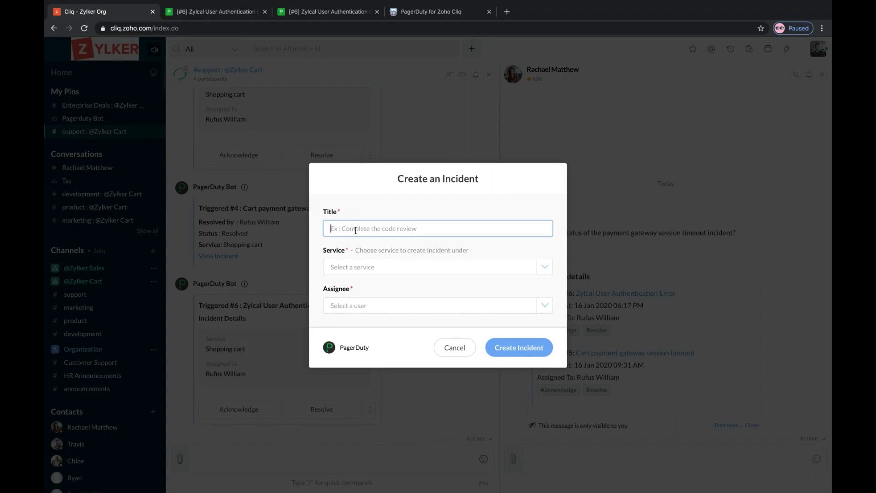
- Create an incident titled "Payment gateway session timeout" for the Shopping cart service, assigned to the third user in the assignee list
type("Payment gateway session timeout")
left_click(371, 272)
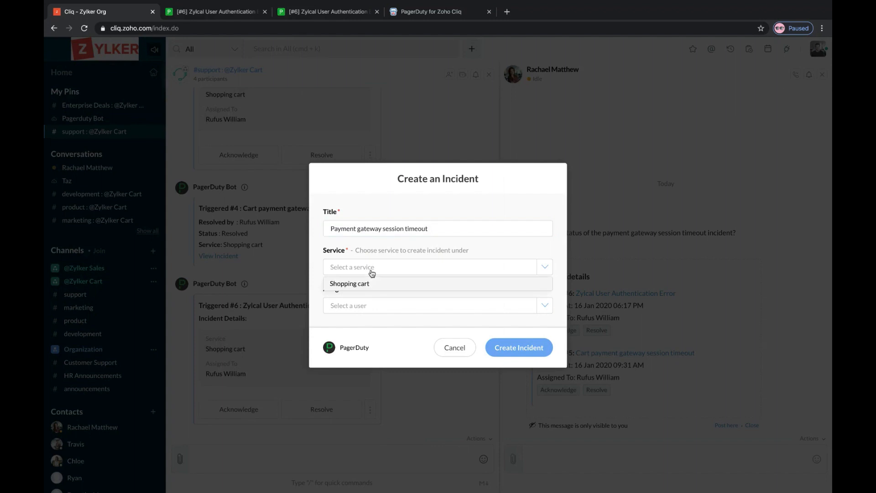
left_click(368, 287)
left_click(372, 308)
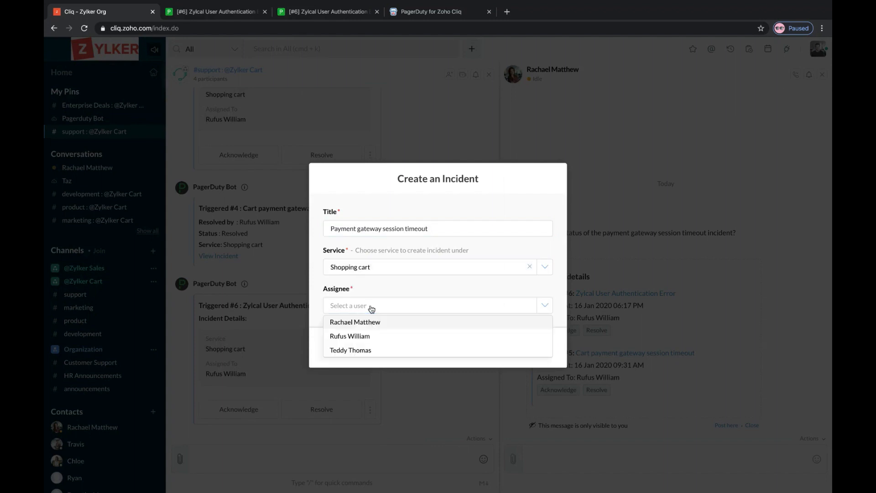
left_click(363, 352)
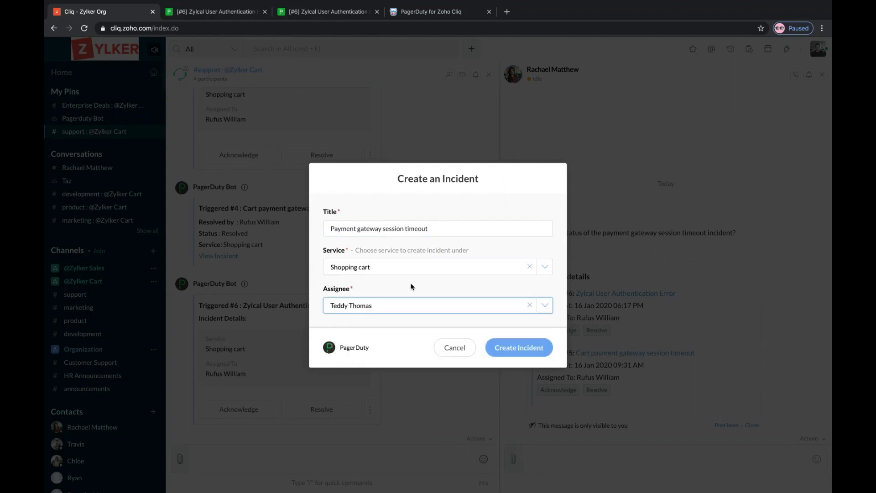
left_click(517, 348)
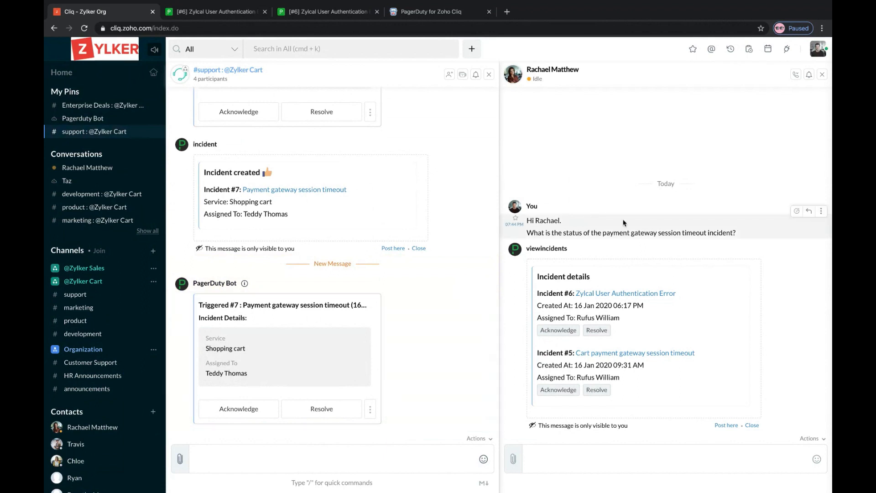
- Start a PagerDuty incident from the status question in the direct chat and remove the greeting from its title
left_click(821, 211)
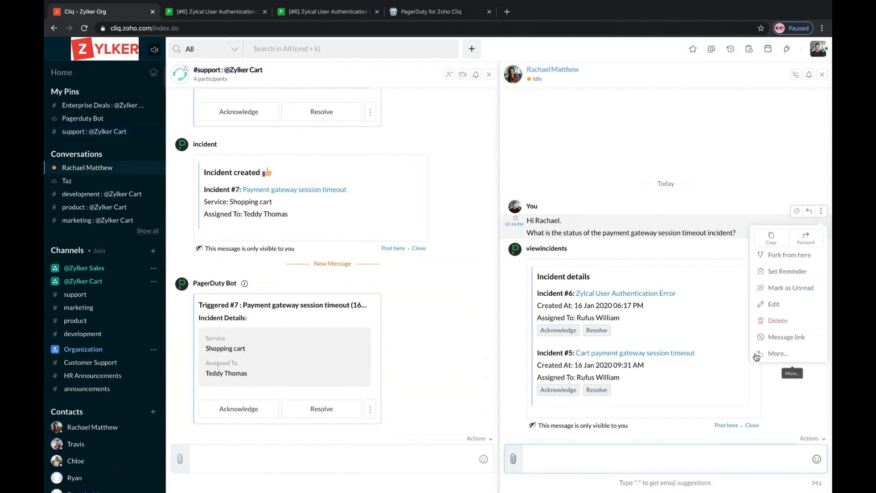
left_click(771, 353)
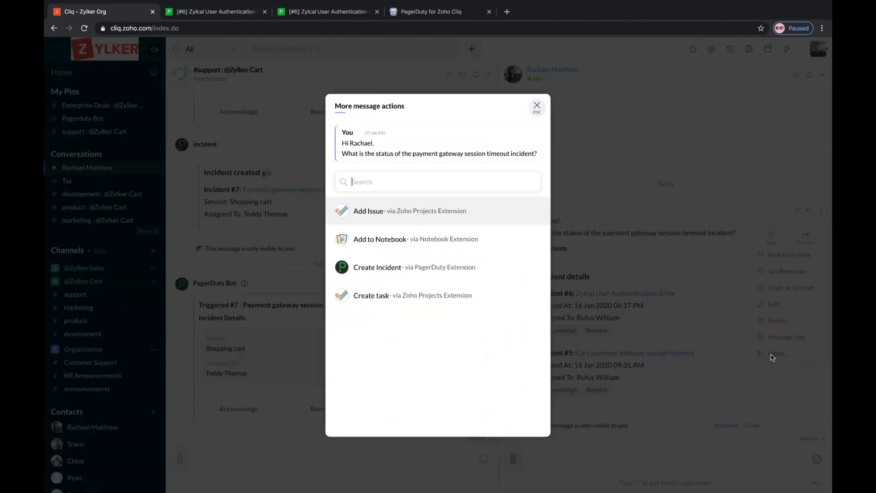
left_click(398, 271)
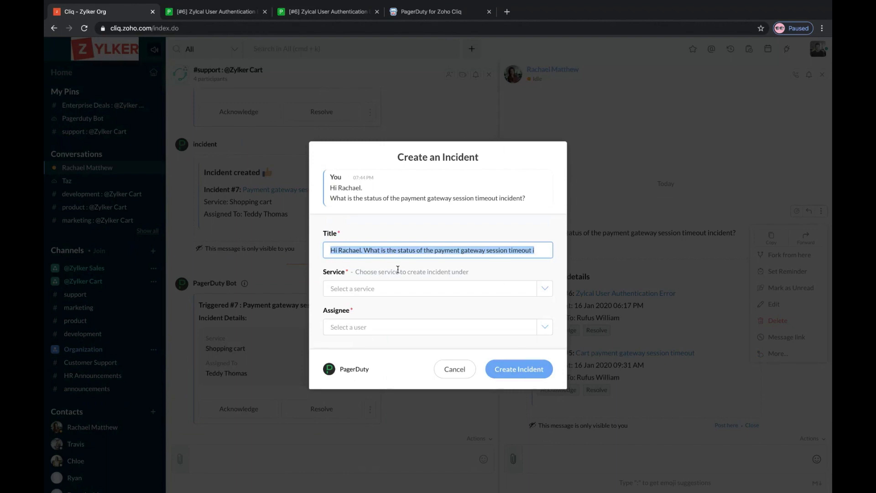
left_click(398, 250)
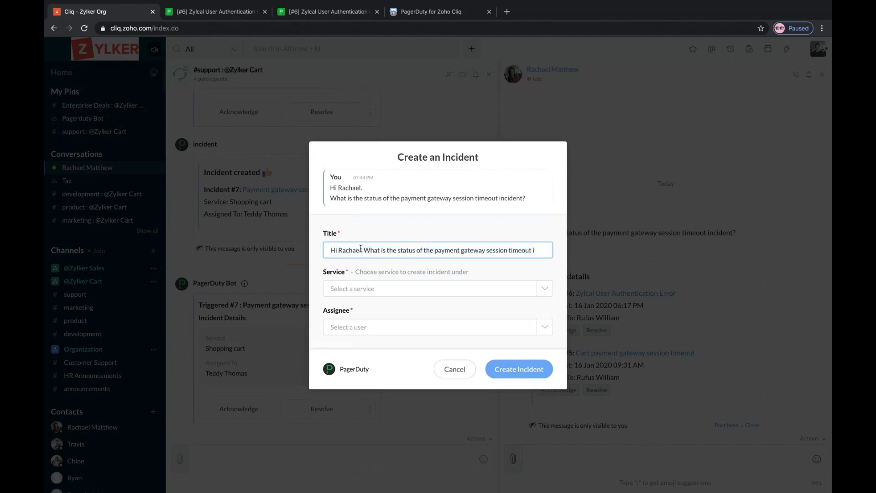
left_click_drag(363, 250, 318, 246)
key("BackSpace")
- Create the incident for the Shopping cart service with the second listed user as assignee, and switch back to the presentation slides
left_click(381, 289)
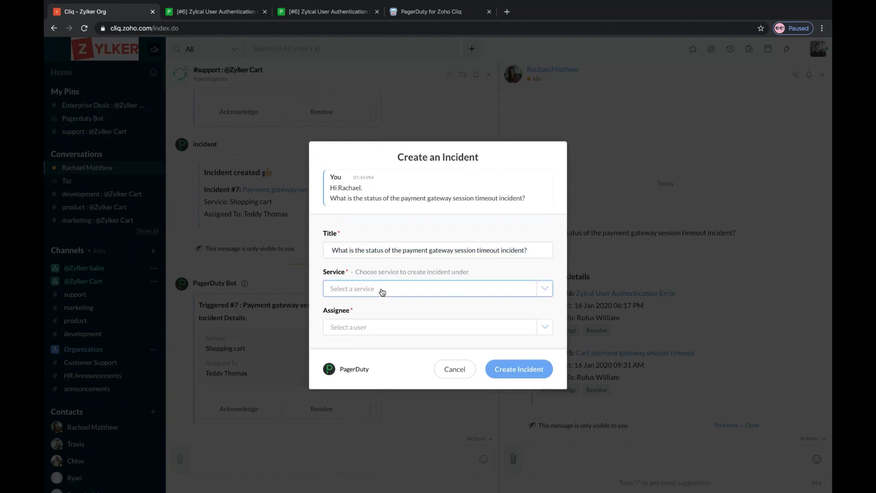
left_click(365, 307)
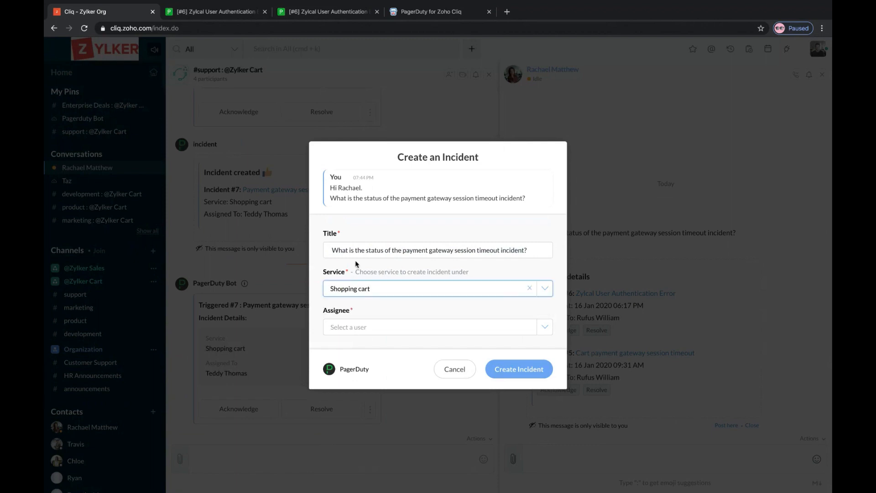
left_click(375, 328)
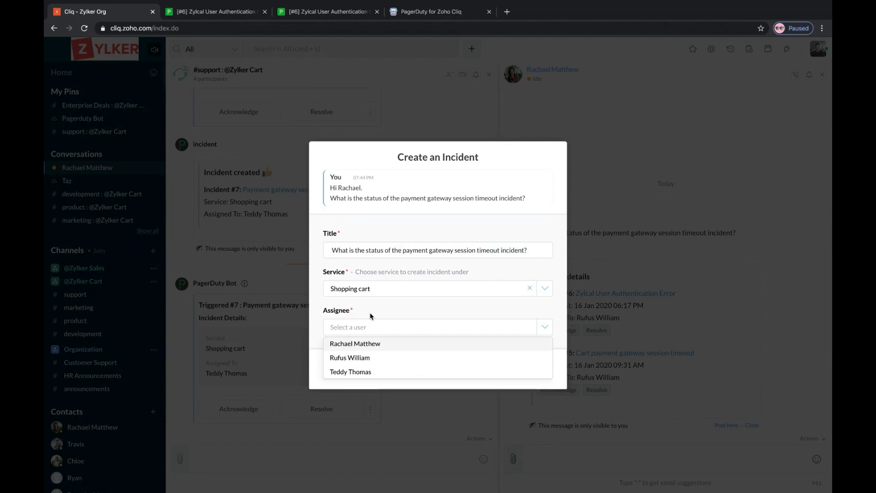
left_click(369, 359)
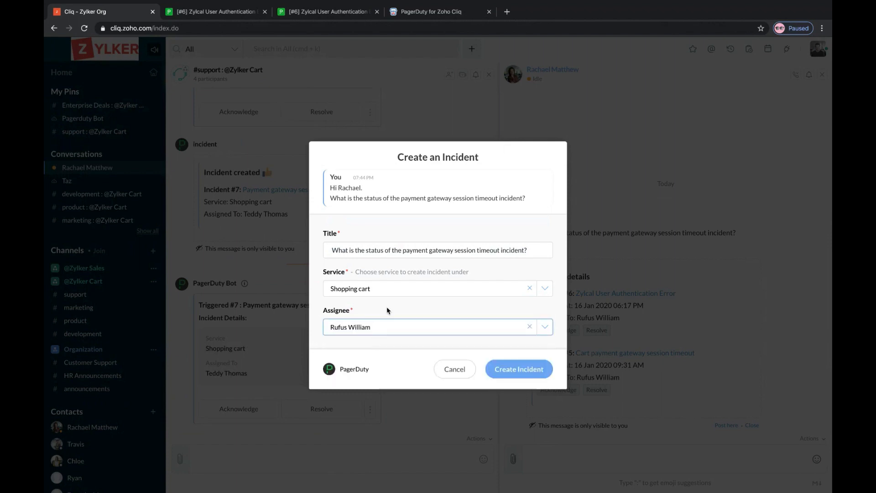
left_click(528, 375)
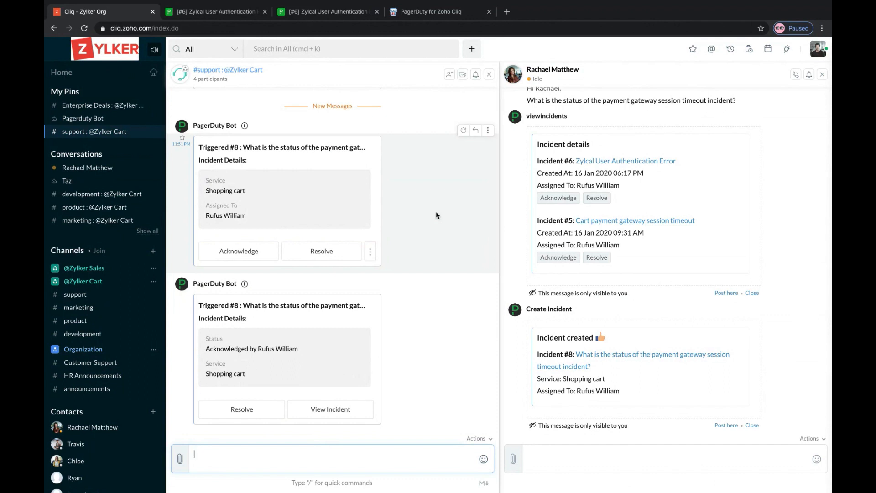
key("super+Tab")
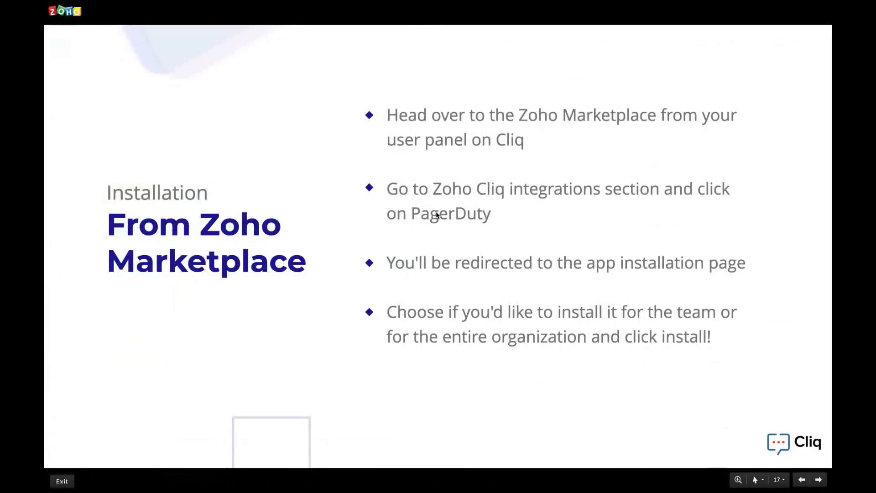